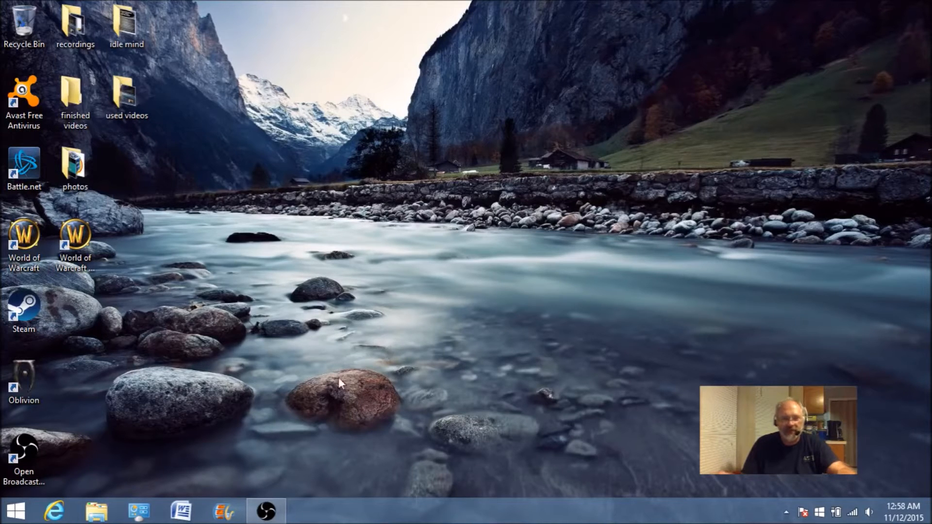
Search the web for virtualbox in Internet Explorer and open the Oracle VM VirtualBox downloads page.
{"action": "left_click", "coordinate": [55, 513]}
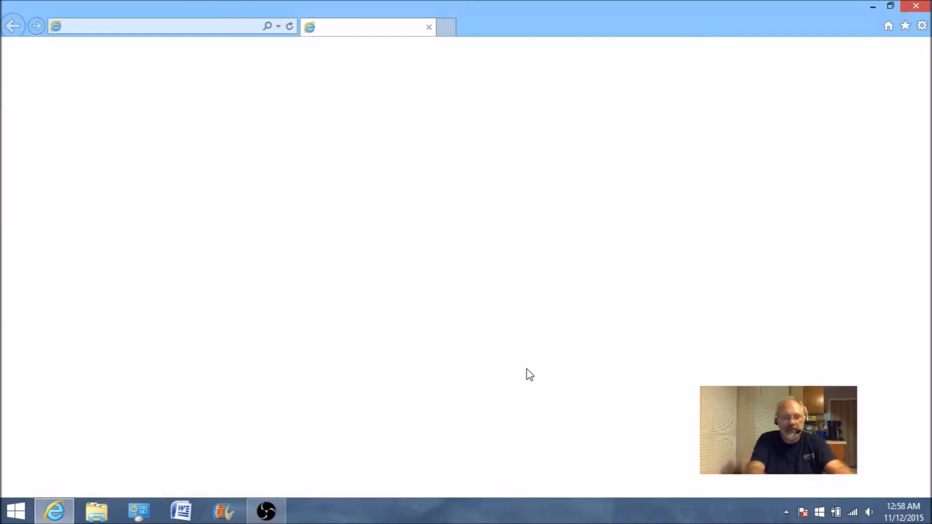
{"action": "type", "text": "virtualbox"}
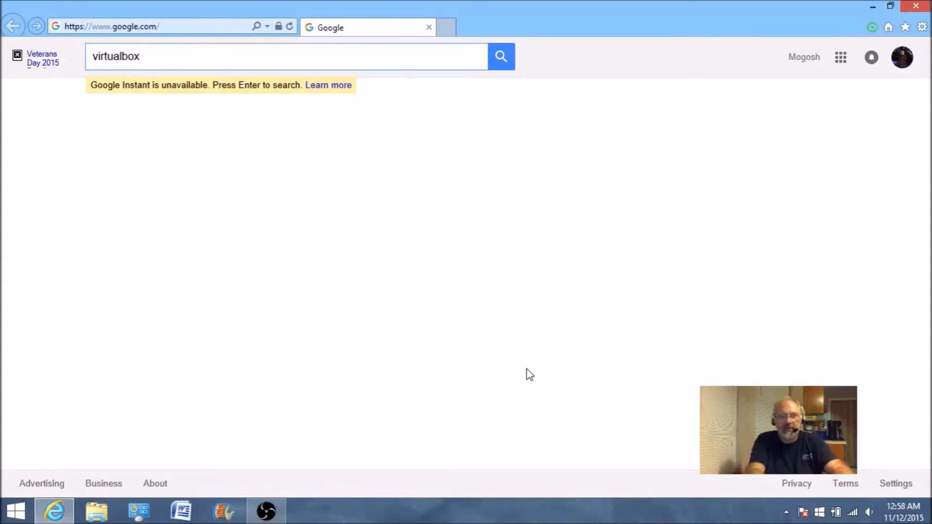
{"action": "key", "text": "Return"}
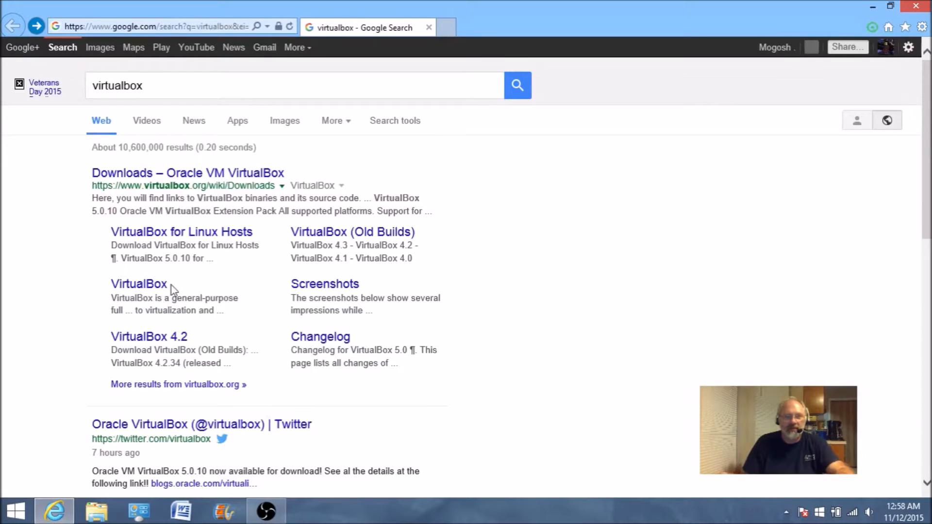
{"action": "left_click", "coordinate": [107, 176]}
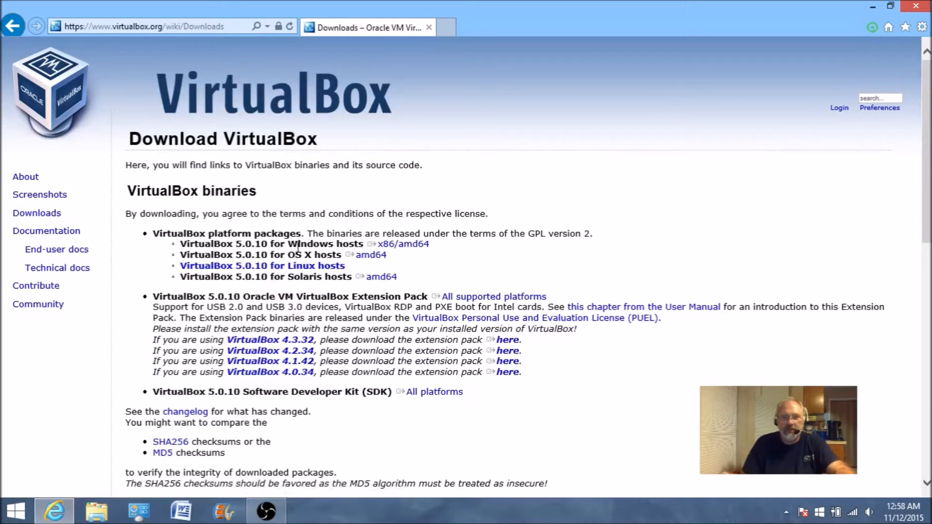
Download and run the VirtualBox 5.0.10 installer for Windows hosts (x86/amd64).
{"action": "left_click", "coordinate": [392, 246]}
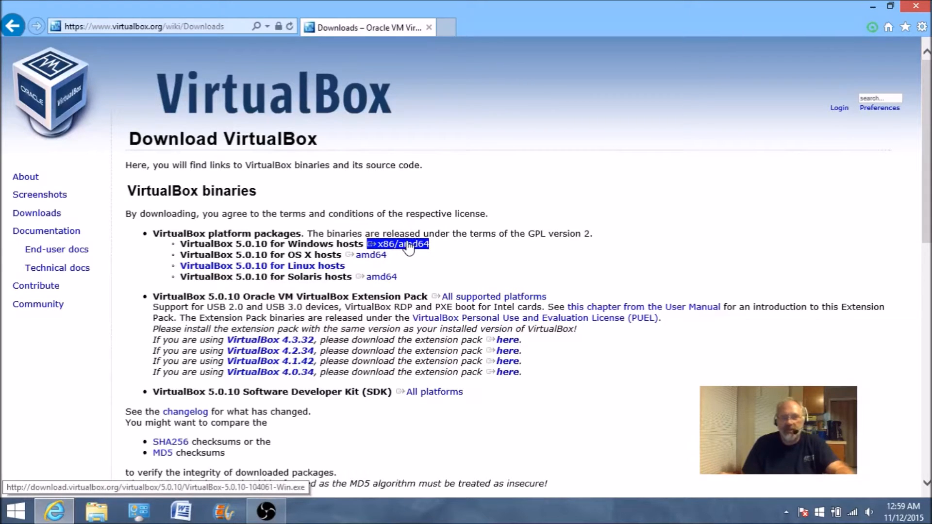
{"action": "left_click", "coordinate": [409, 244]}
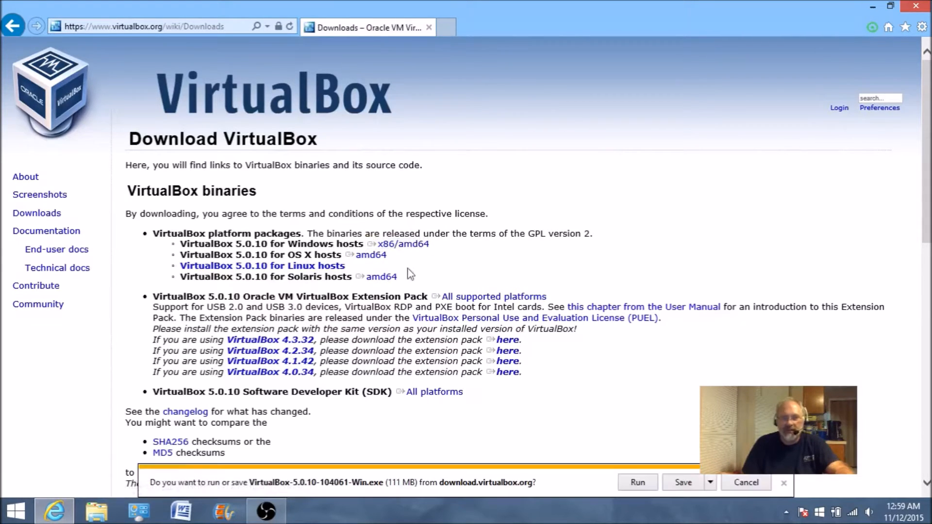
{"action": "left_click", "coordinate": [638, 483]}
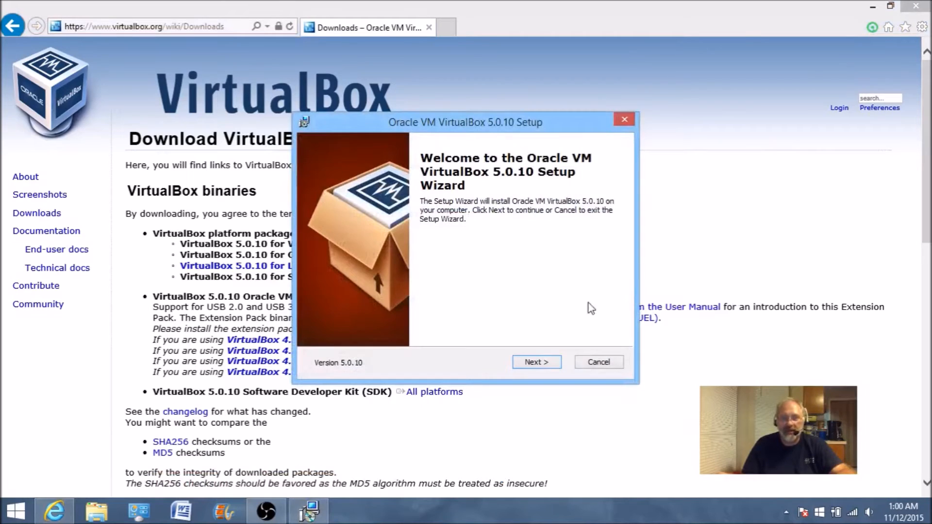
In the custom setup, set VirtualBox Application, USB Support and Networking to install entirely on the local hard drive.
{"action": "left_click", "coordinate": [534, 363]}
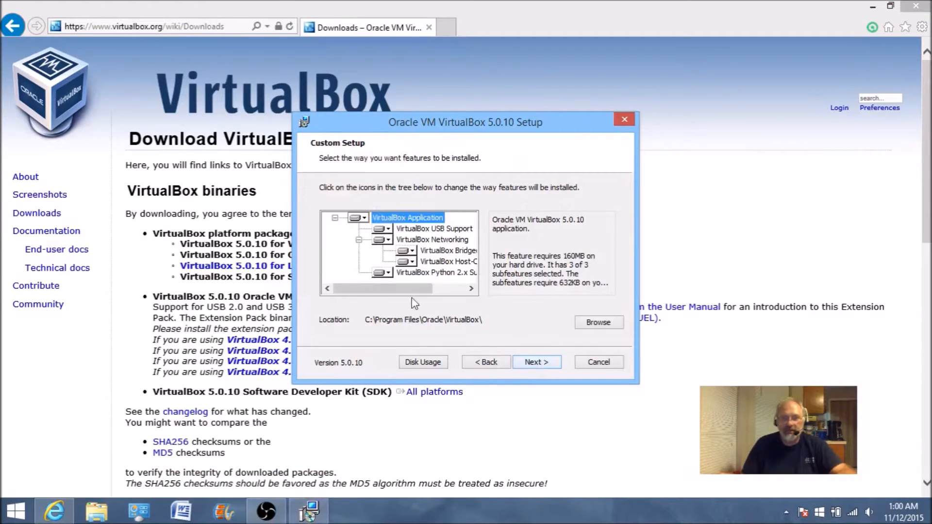
{"action": "left_click", "coordinate": [363, 219]}
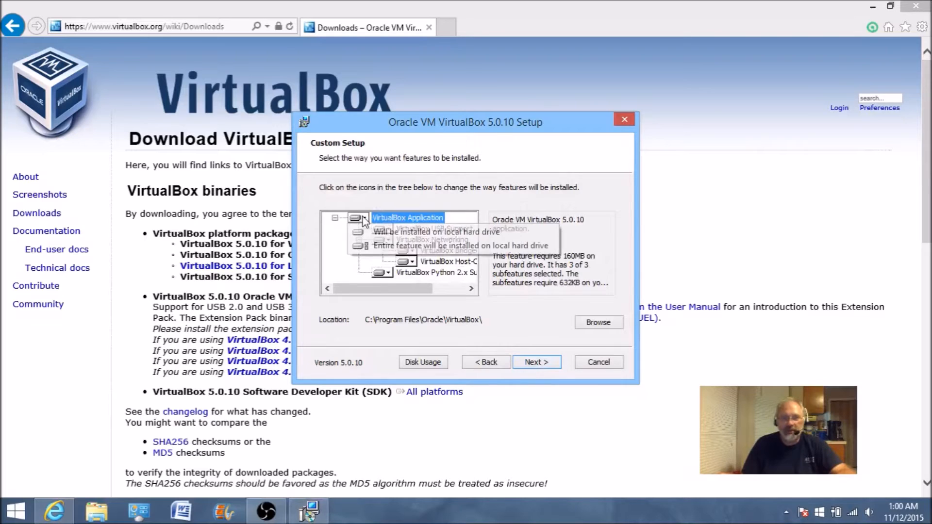
{"action": "left_click", "coordinate": [420, 245]}
{"action": "left_click", "coordinate": [387, 232]}
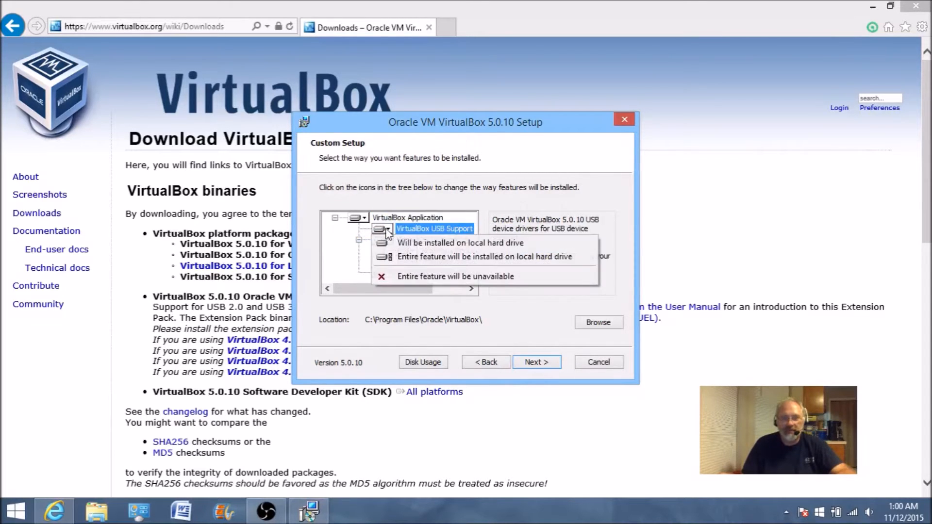
{"action": "left_click", "coordinate": [412, 257]}
{"action": "left_click", "coordinate": [388, 241]}
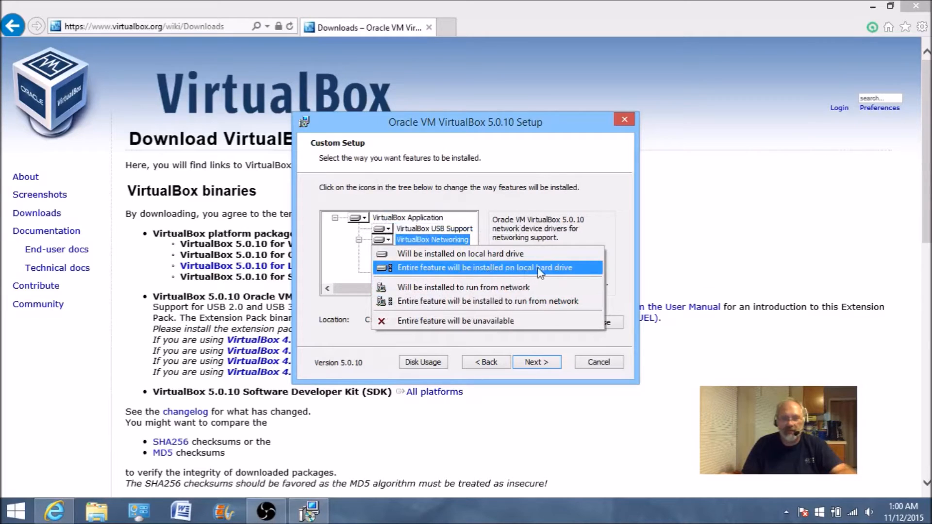
{"action": "left_click", "coordinate": [495, 276]}
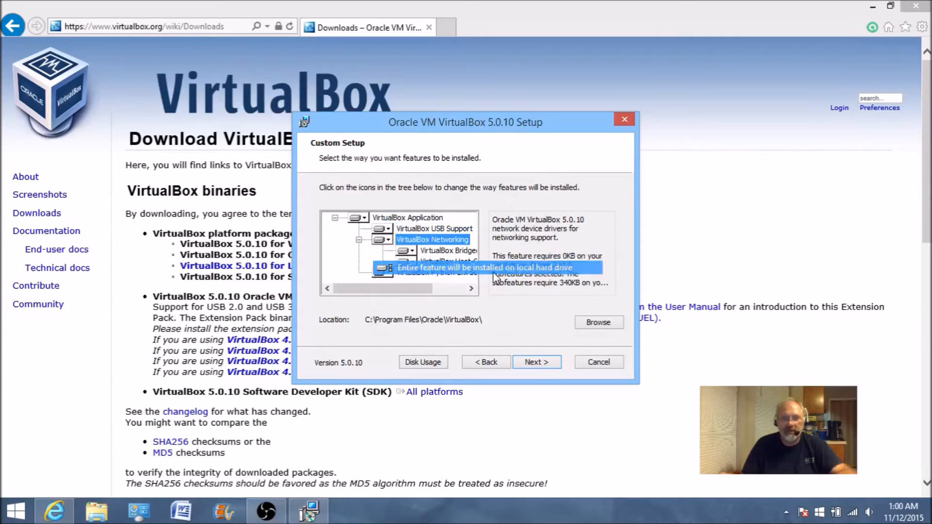
Set the Bridged, Host-Only and Python 2.x Support features to install entirely on the local hard drive and accept the feature selection.
{"action": "left_click", "coordinate": [406, 250]}
{"action": "left_click", "coordinate": [444, 280]}
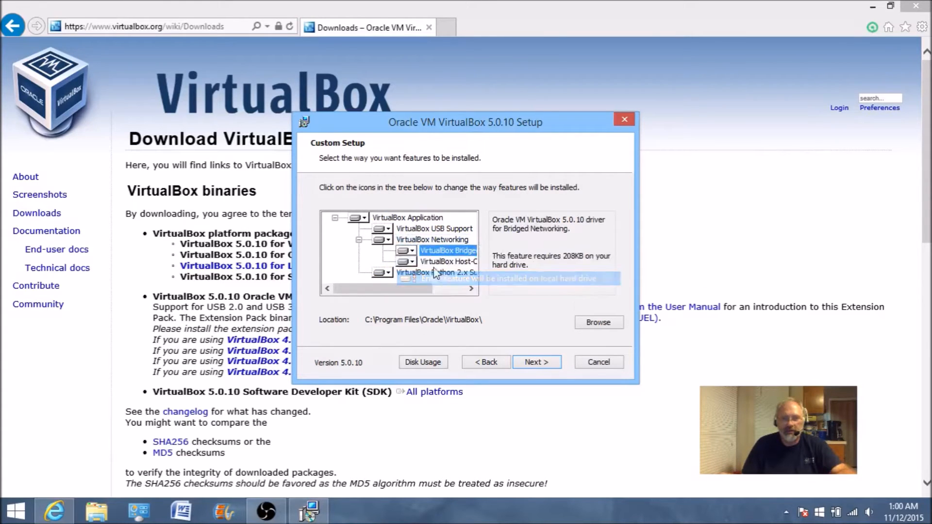
{"action": "left_click", "coordinate": [405, 261]}
{"action": "left_click", "coordinate": [459, 289]}
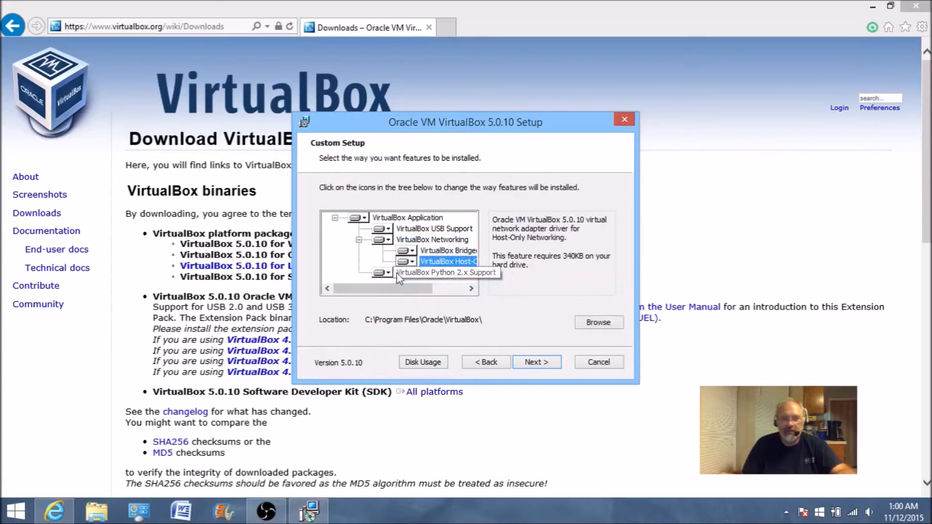
{"action": "left_click", "coordinate": [389, 273]}
{"action": "left_click", "coordinate": [480, 301]}
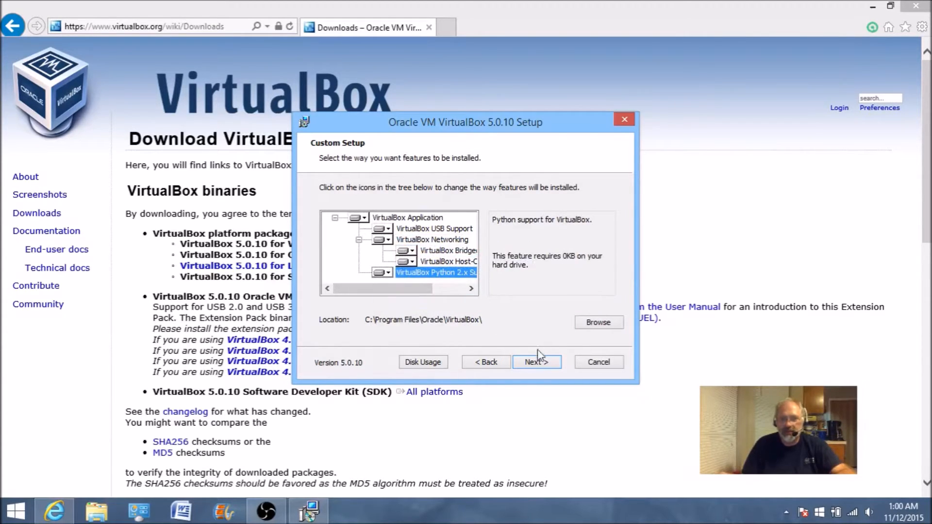
{"action": "left_click", "coordinate": [538, 363]}
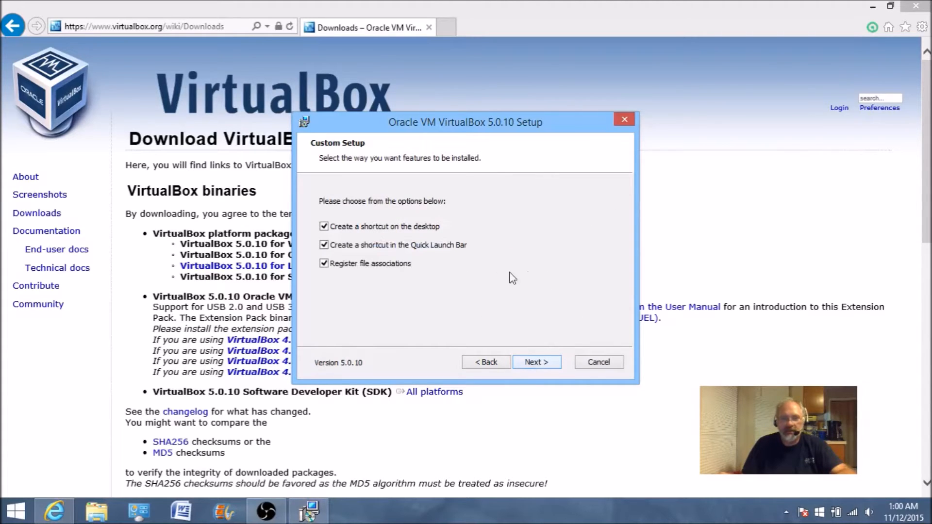
Install VirtualBox without the Quick Launch Bar shortcut, accepting the network interface reset, and finish setup without starting the program.
{"action": "left_click", "coordinate": [327, 245]}
{"action": "left_click", "coordinate": [535, 362]}
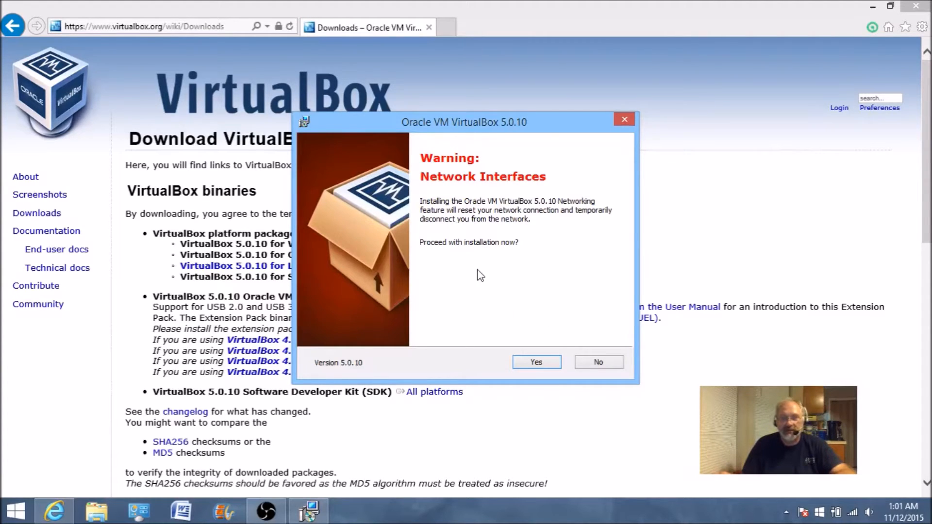
{"action": "left_click", "coordinate": [536, 363]}
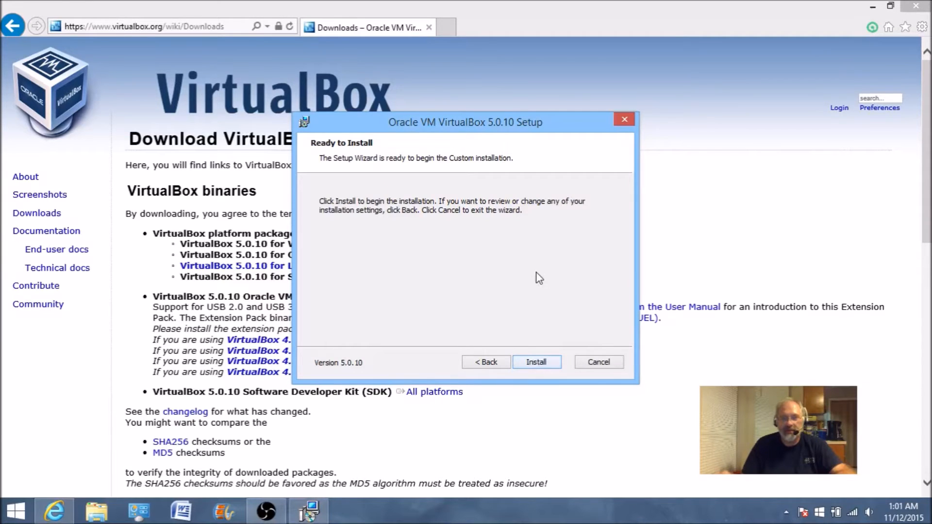
{"action": "left_click", "coordinate": [534, 366]}
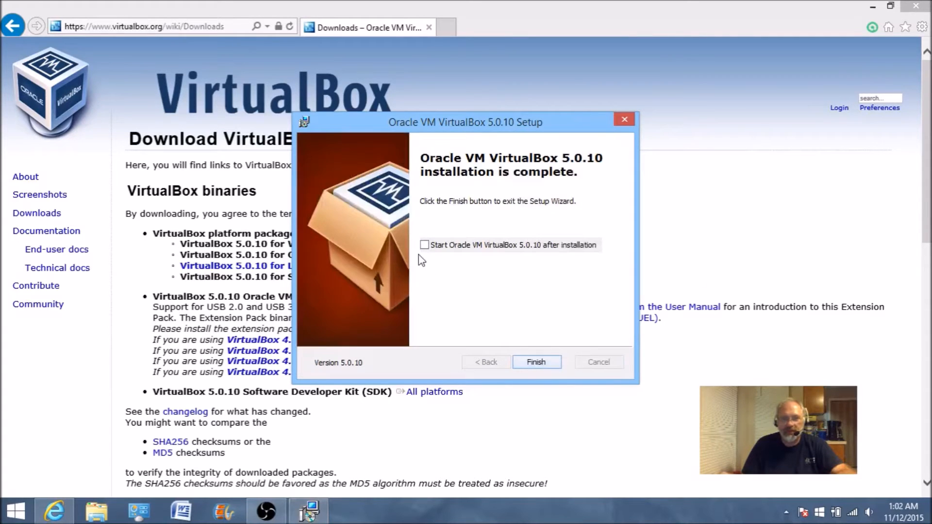
{"action": "left_click", "coordinate": [537, 365]}
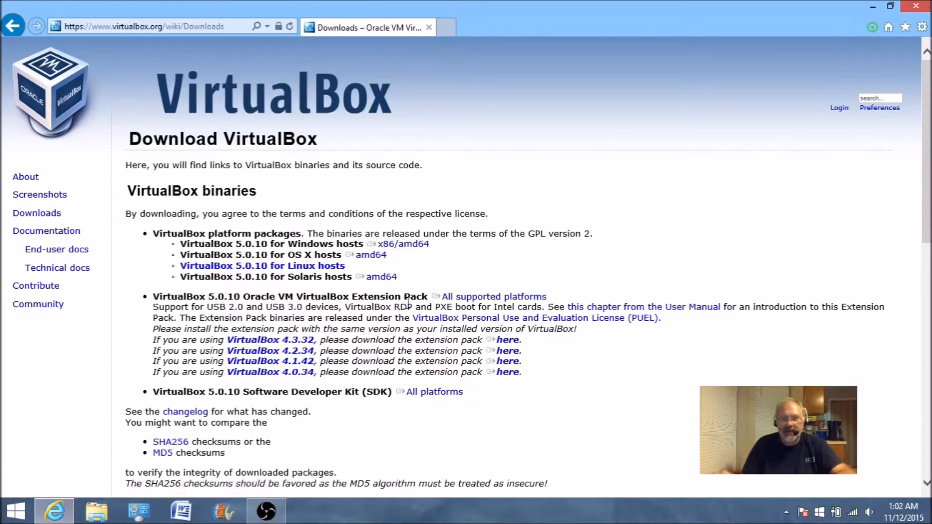
Download and install the VirtualBox 5.0.10 Extension Pack for all supported platforms.
{"action": "left_click", "coordinate": [488, 302]}
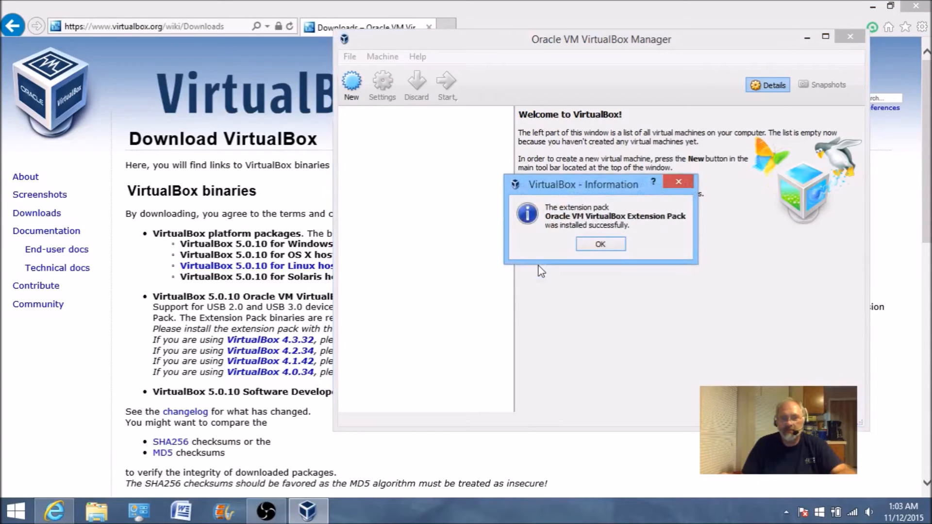
{"action": "left_click", "coordinate": [586, 247]}
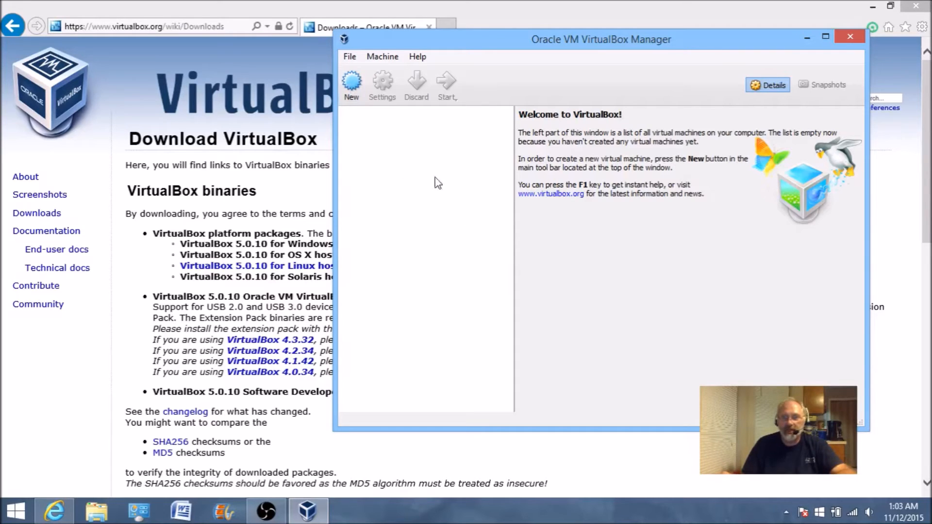
Check the Windows versions offered for a new virtual machine, and close VirtualBox Manager without creating one.
{"action": "left_click", "coordinate": [352, 80]}
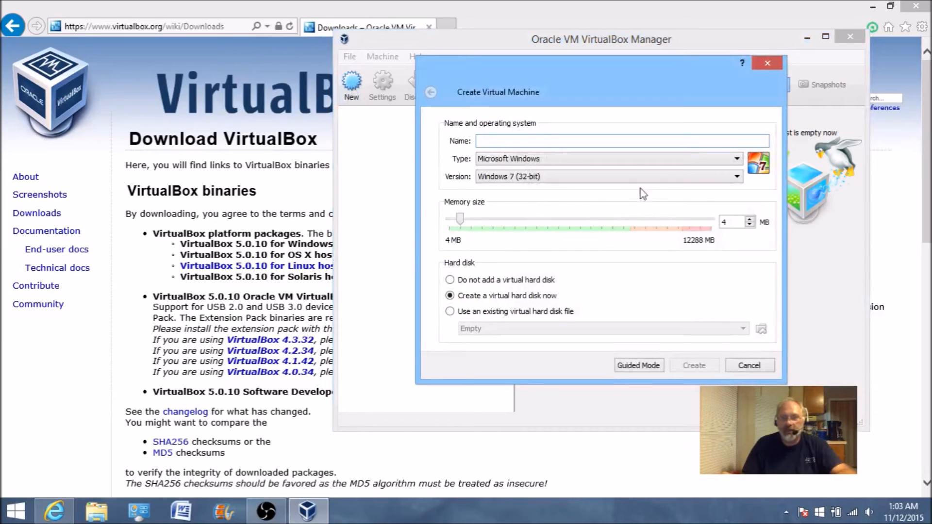
{"action": "left_click", "coordinate": [736, 177]}
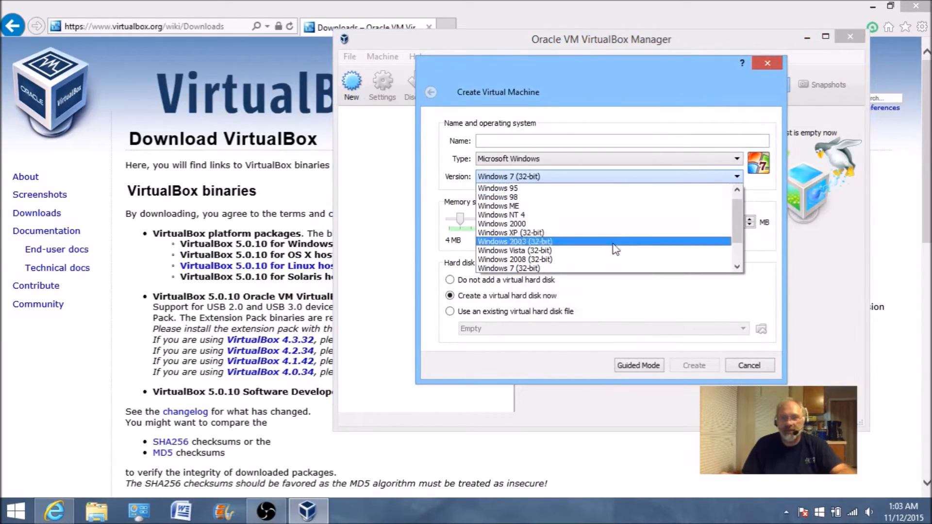
{"action": "scroll", "coordinate": [741, 220], "scroll_direction": "down", "scroll_amount": 4}
{"action": "scroll", "coordinate": [737, 224], "scroll_direction": "up", "scroll_amount": 5}
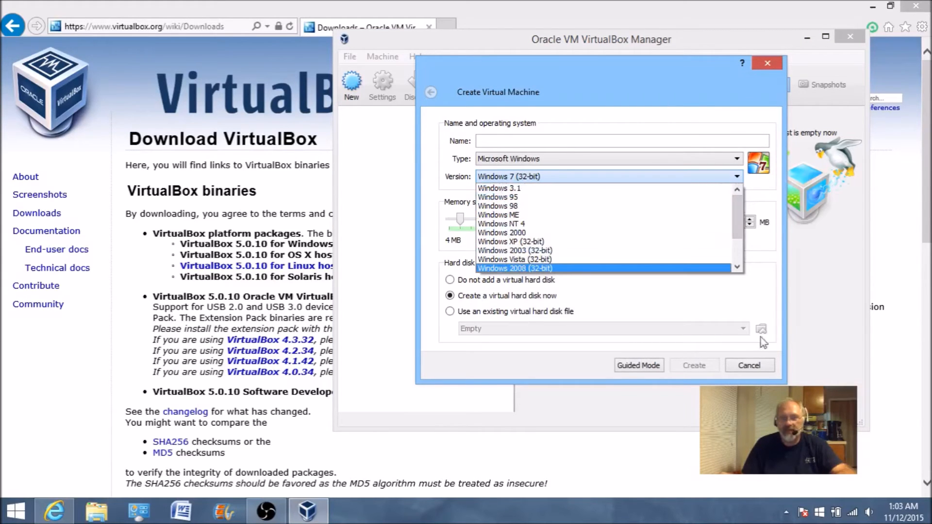
{"action": "left_click", "coordinate": [737, 177]}
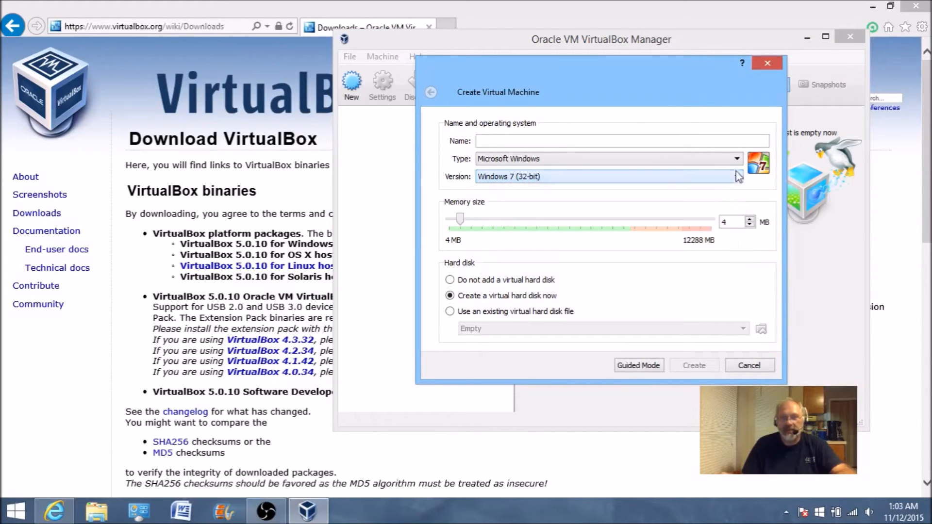
{"action": "left_click", "coordinate": [762, 63]}
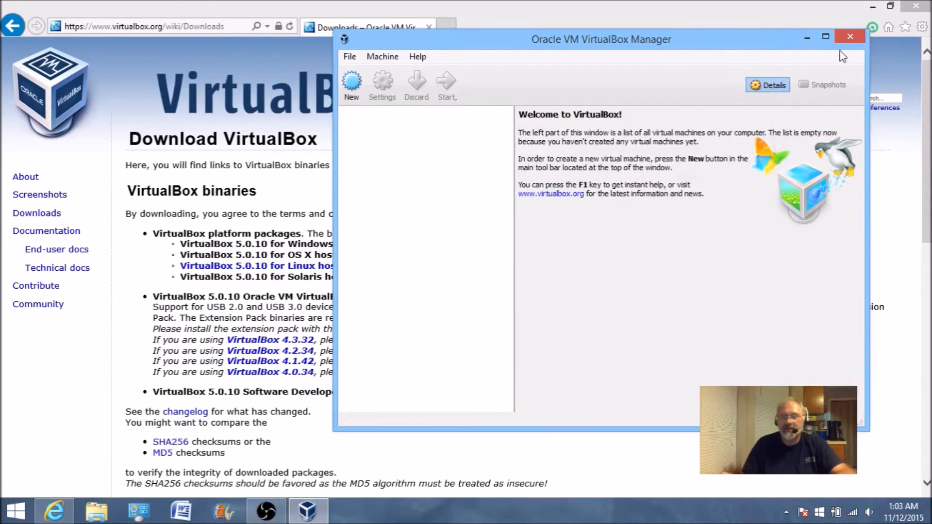
{"action": "left_click", "coordinate": [849, 37]}
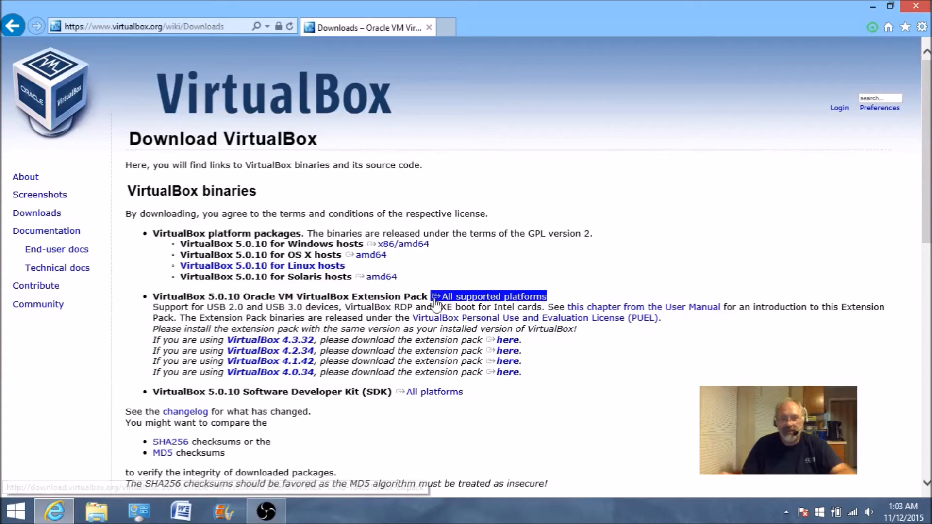
Repair the VirtualBox 5.0.10 installation by rerunning the Windows host installer, and restart the computer.
{"action": "left_click", "coordinate": [397, 245]}
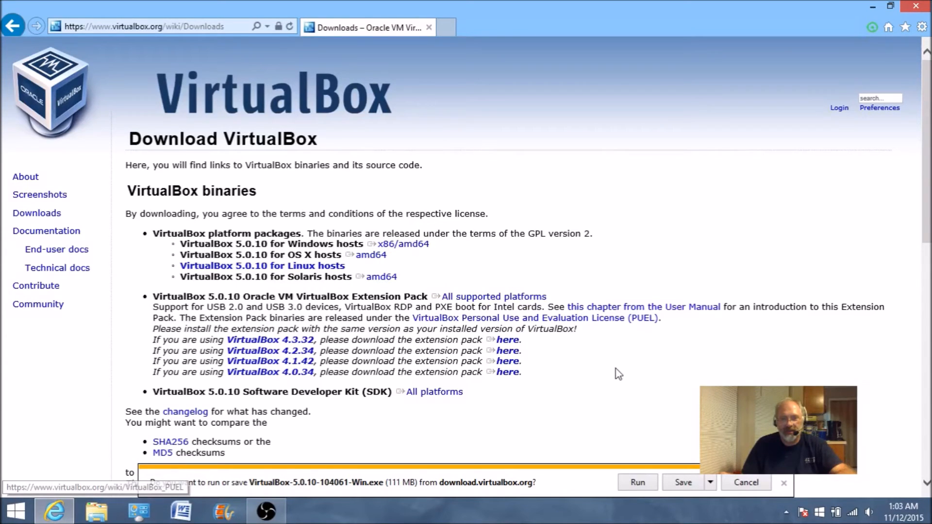
{"action": "left_click", "coordinate": [637, 482]}
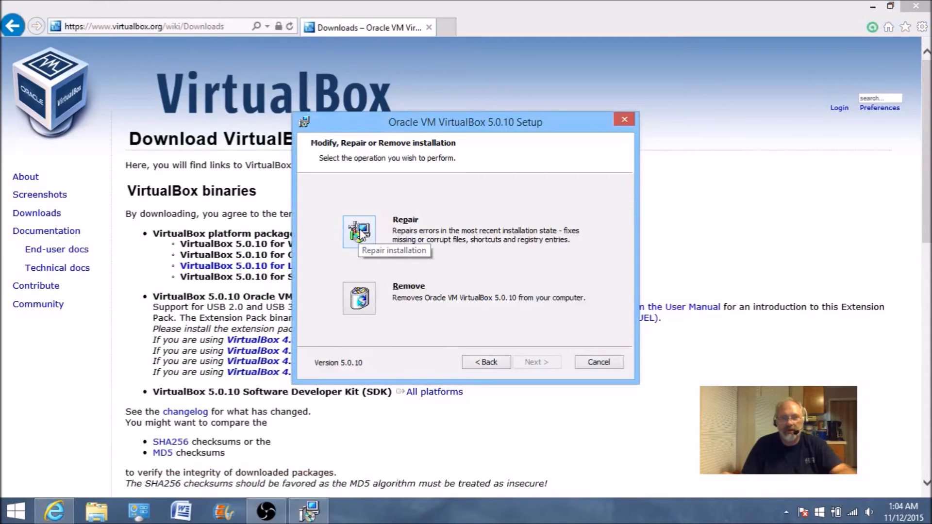
{"action": "left_click", "coordinate": [361, 232]}
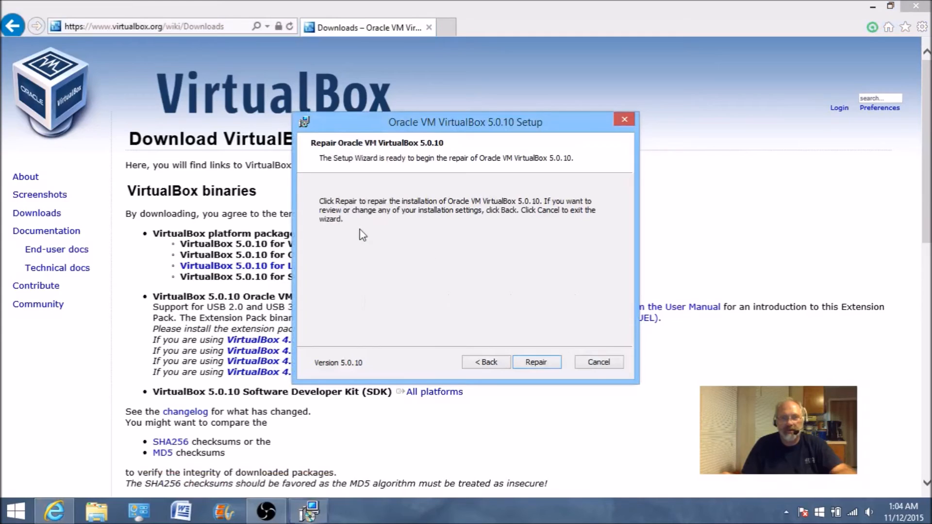
{"action": "left_click", "coordinate": [536, 363]}
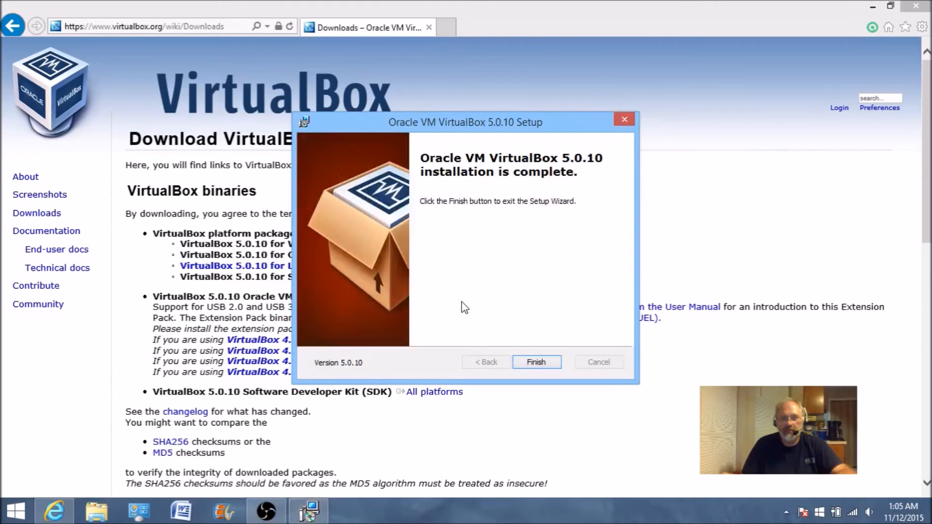
{"action": "left_click", "coordinate": [536, 363]}
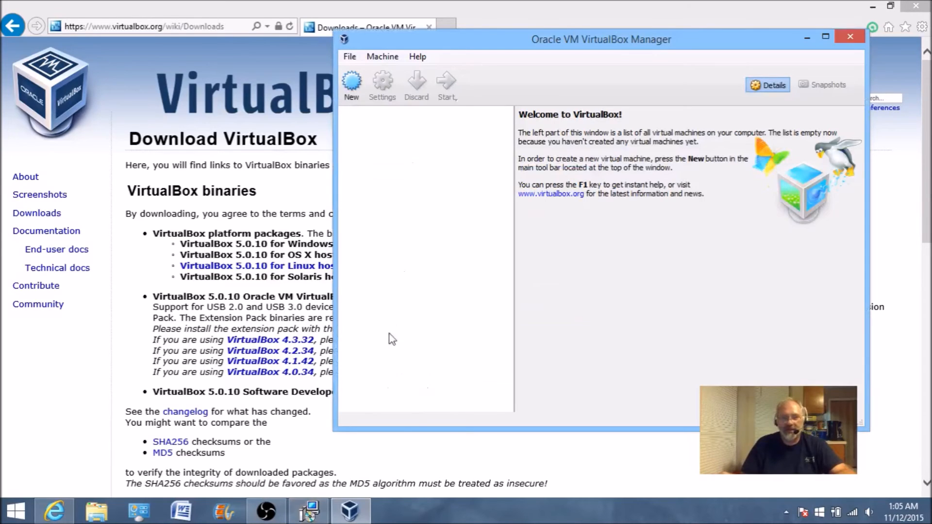
{"action": "mouse_move", "coordinate": [308, 513]}
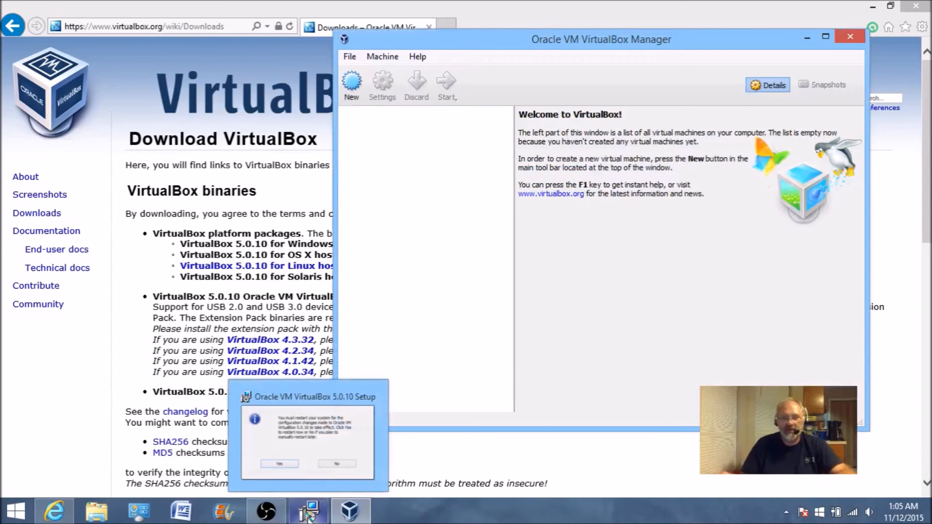
{"action": "left_click", "coordinate": [388, 460]}
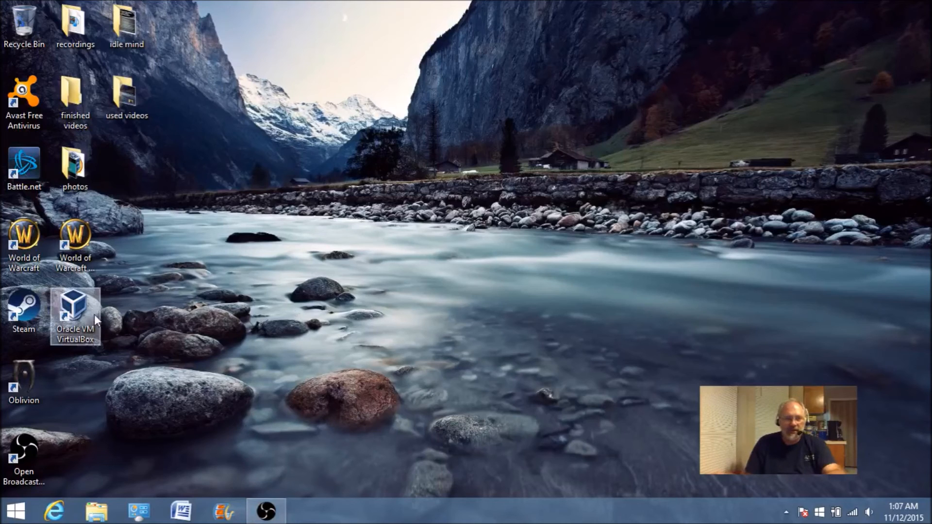
Open Oracle VM VirtualBox from the desktop and check the new virtual machine's version list for 64-bit Windows options, without creating a machine.
{"action": "left_click", "coordinate": [77, 312]}
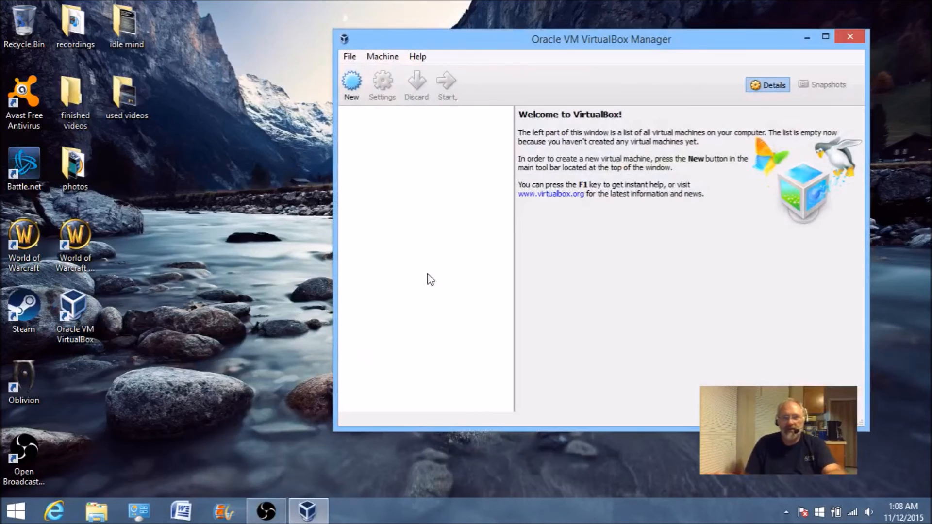
{"action": "left_click", "coordinate": [351, 81]}
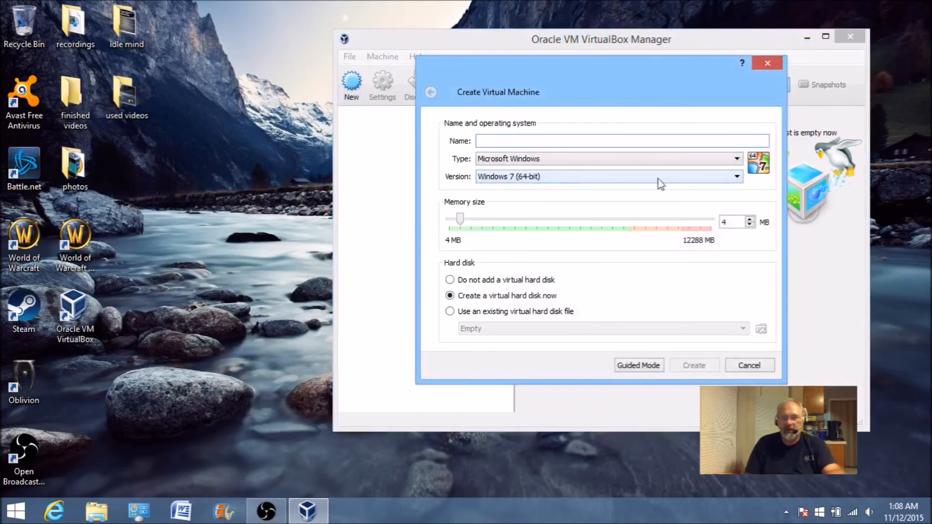
{"action": "left_click", "coordinate": [736, 176]}
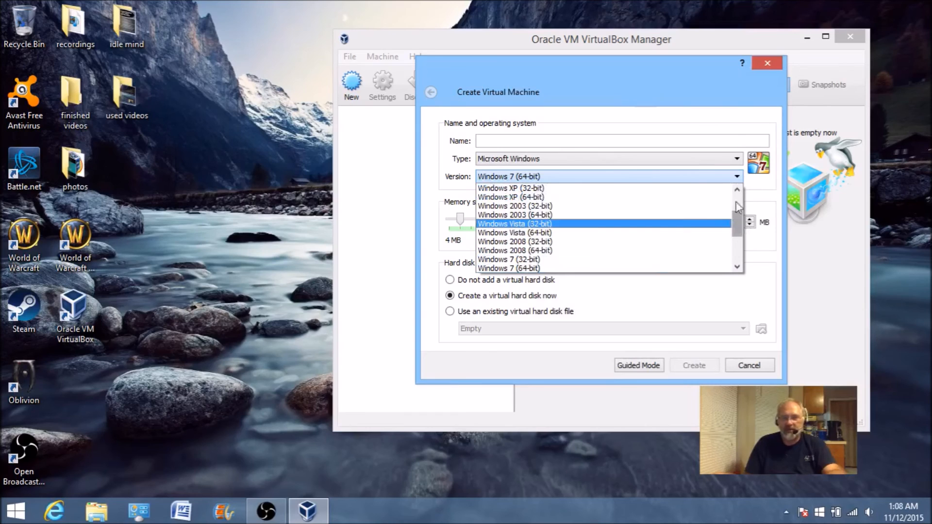
{"action": "left_click", "coordinate": [767, 63]}
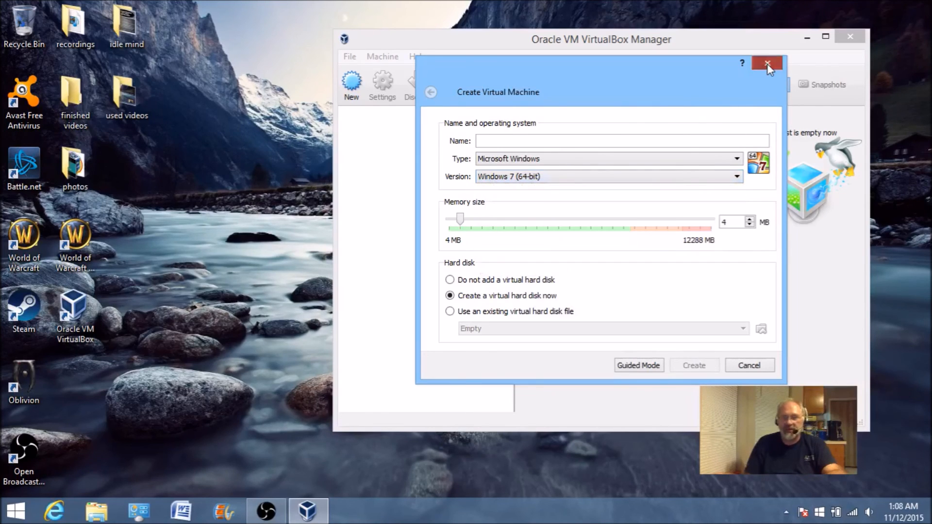
{"action": "left_click", "coordinate": [767, 64]}
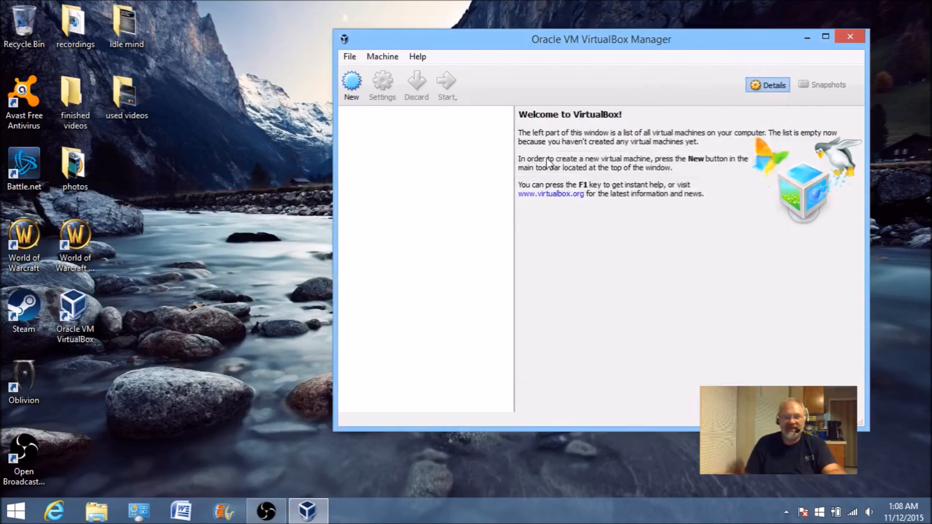